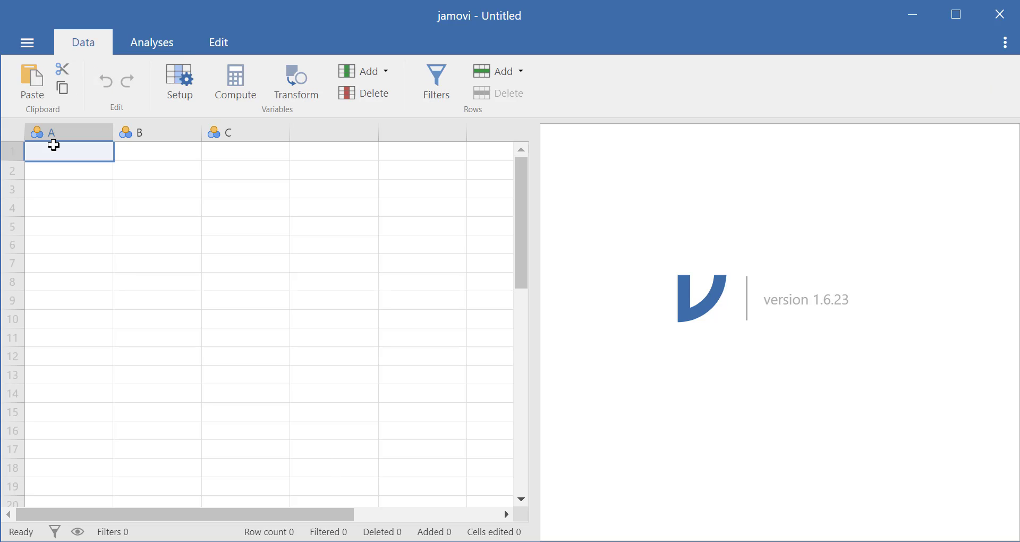
- Open the recent data file "Stats survey 1 - cleaned.omv"
left_click(22, 49)
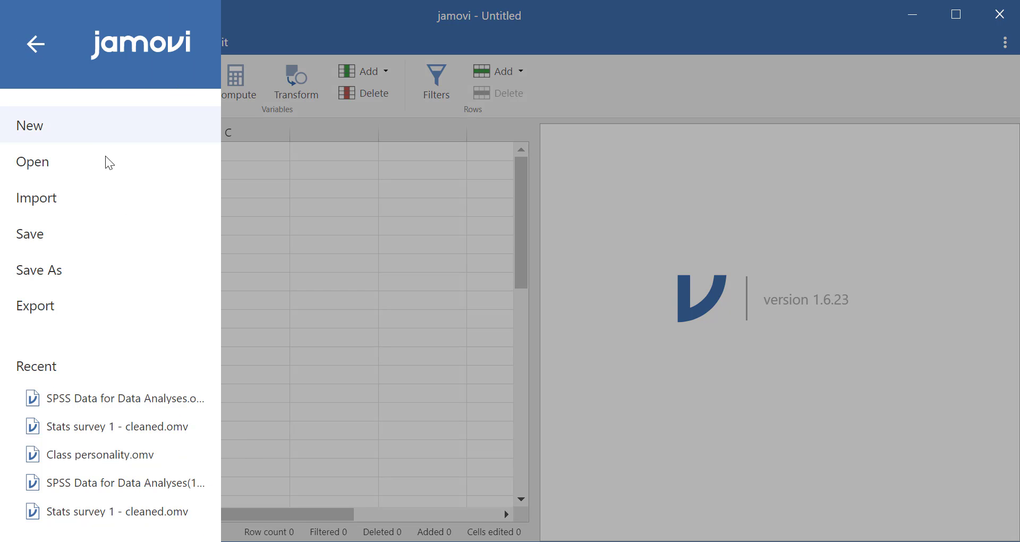
left_click(101, 426)
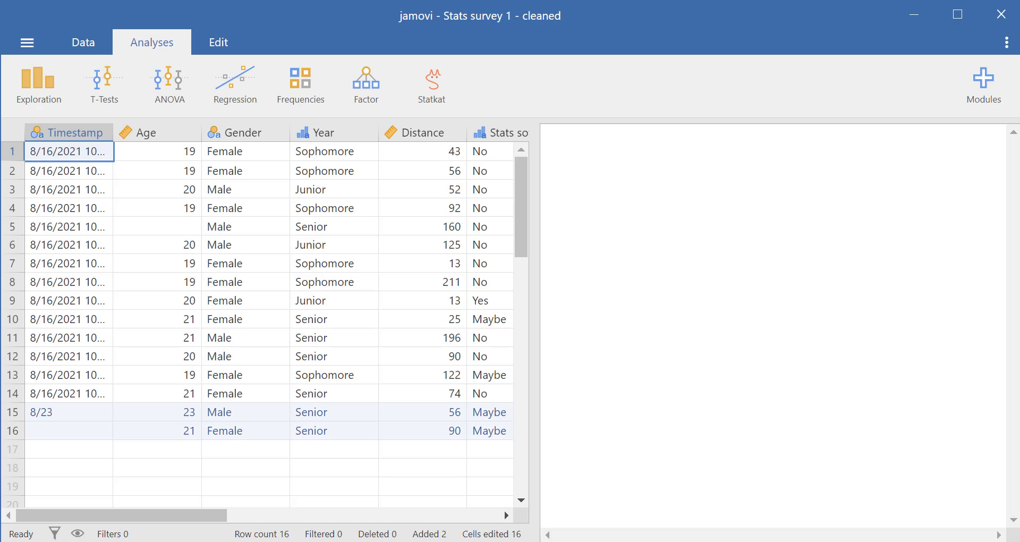
left_click(287, 497)
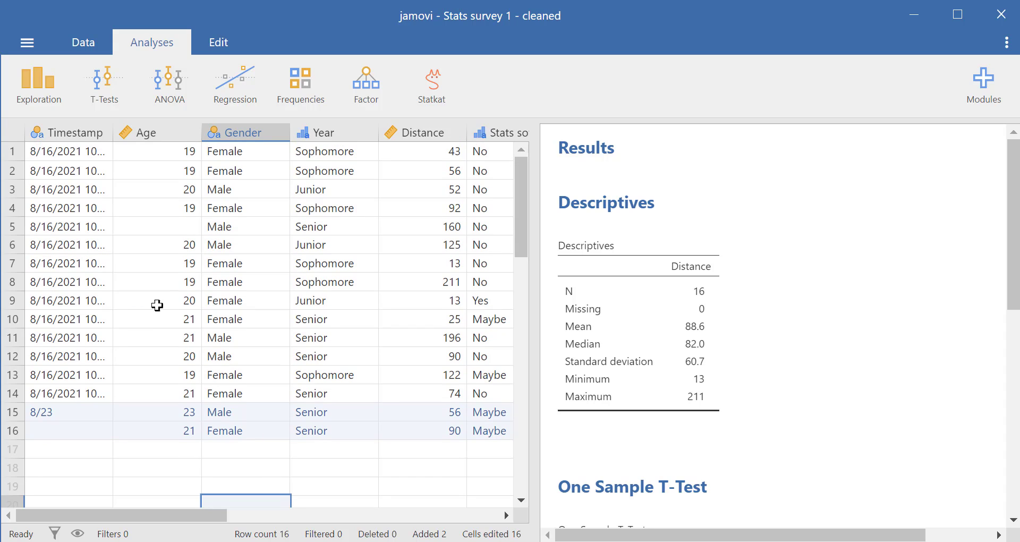
- Examine the Gender column as the two-group variable and the Distance and Age columns as possible continuous outcome variables
left_click(246, 334)
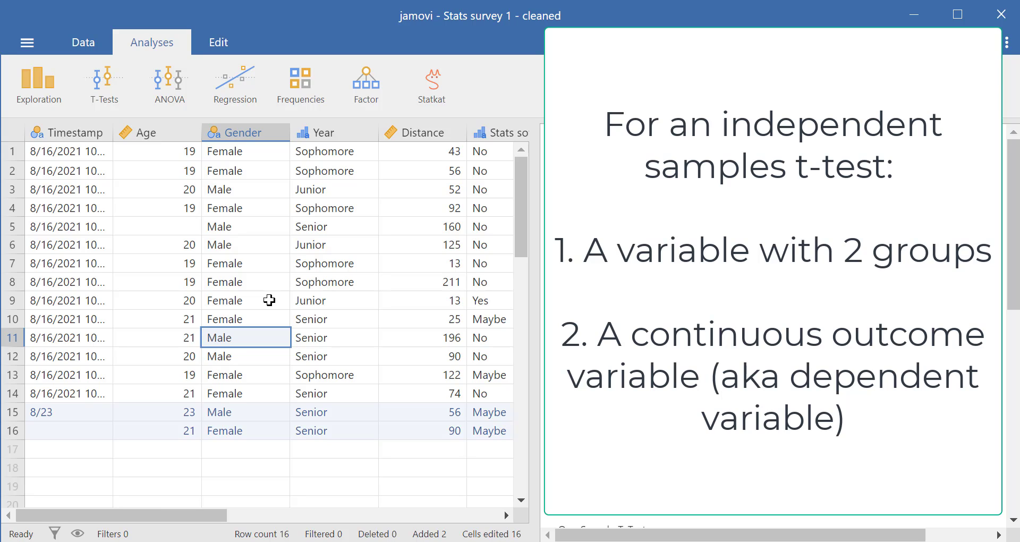
left_click(257, 136)
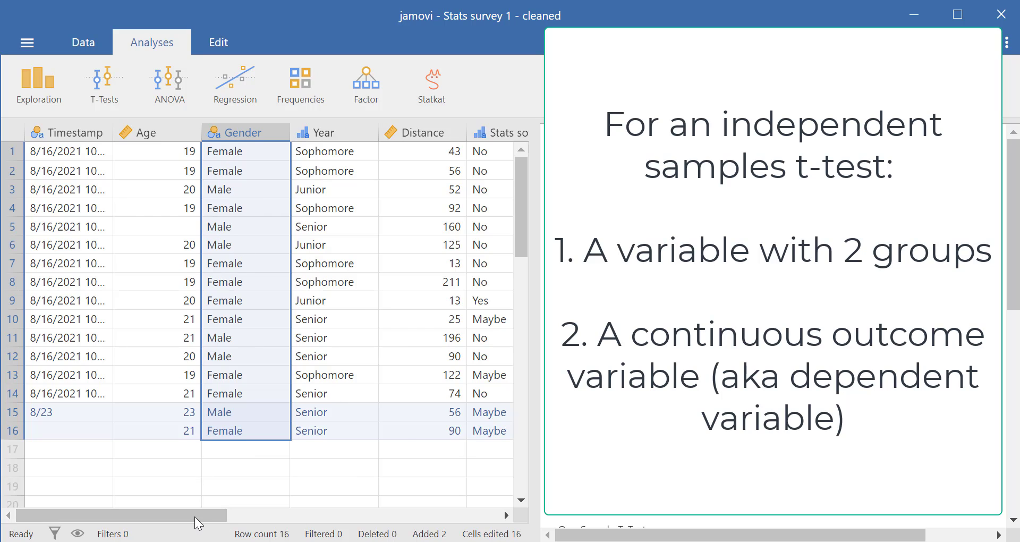
left_click_drag(194, 516, 272, 518)
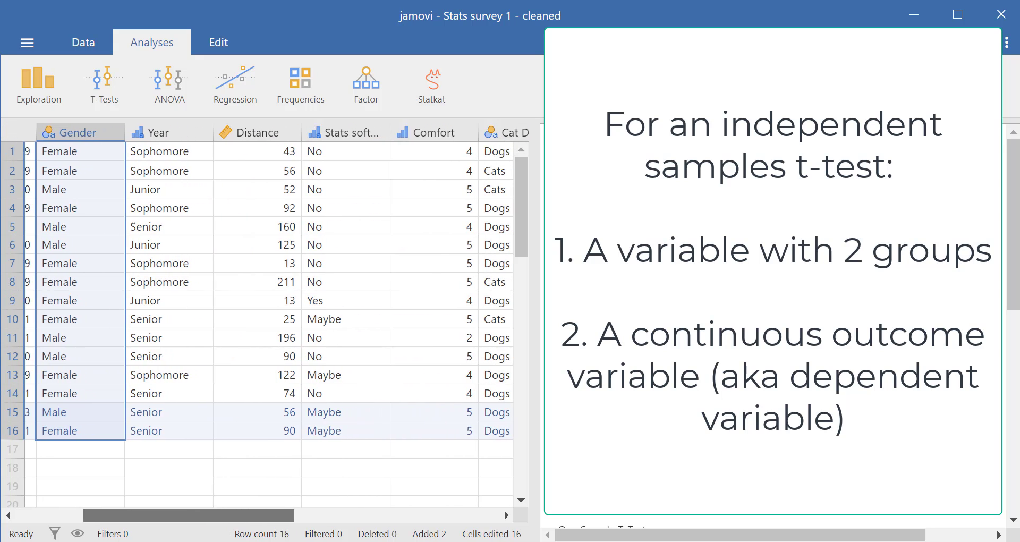
left_click(243, 134)
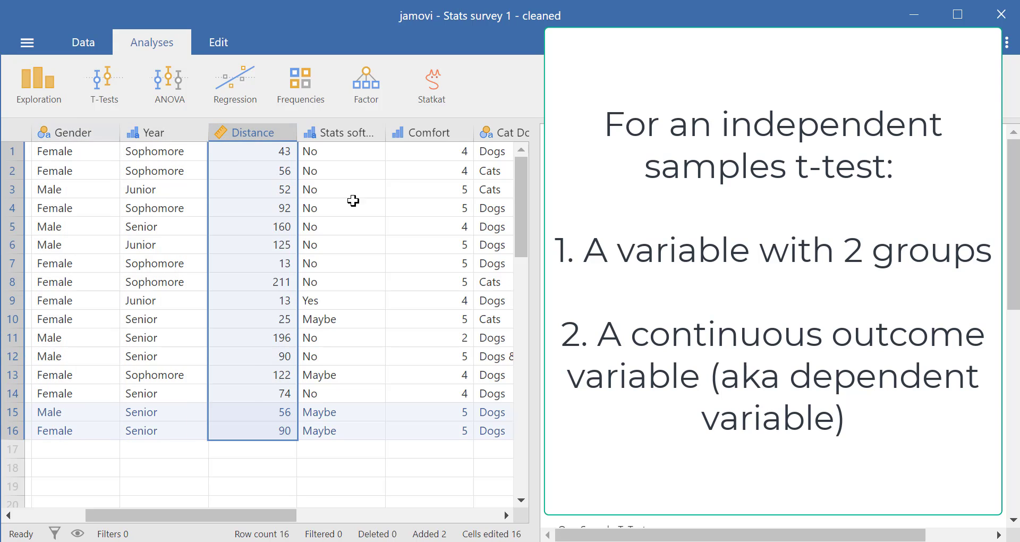
left_click(47, 133)
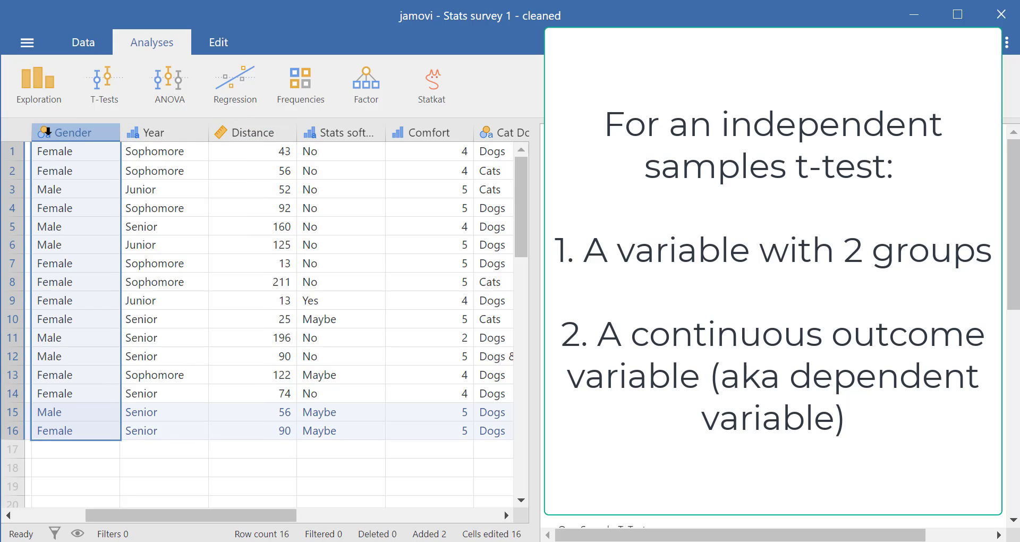
left_click(236, 133)
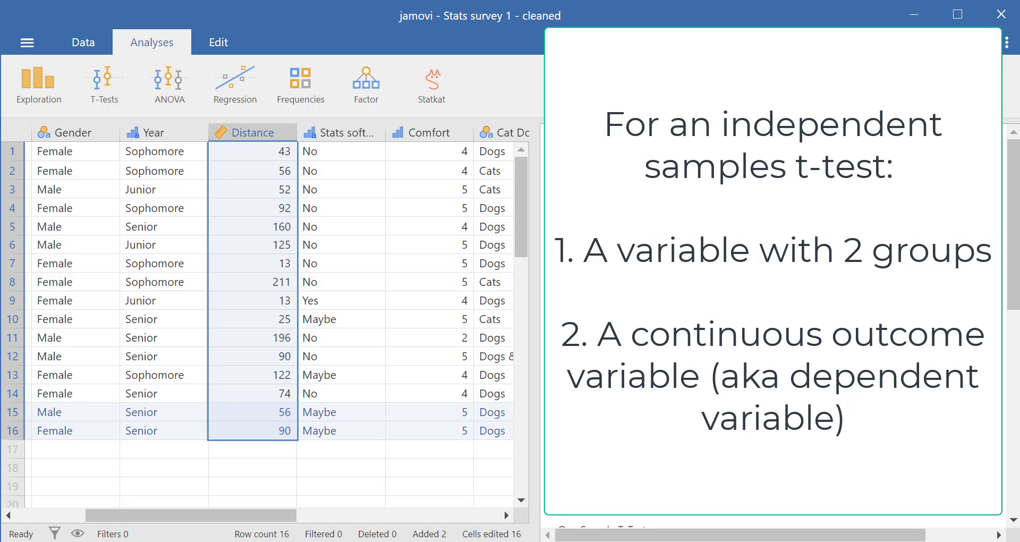
left_click(371, 520)
left_click_drag(371, 521, 119, 451)
left_click(140, 151)
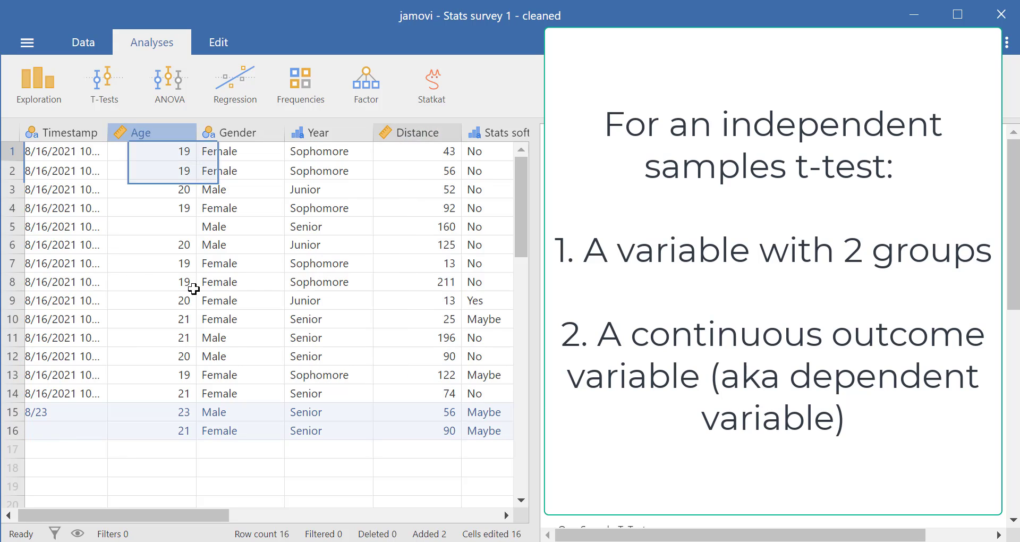
left_click(156, 130)
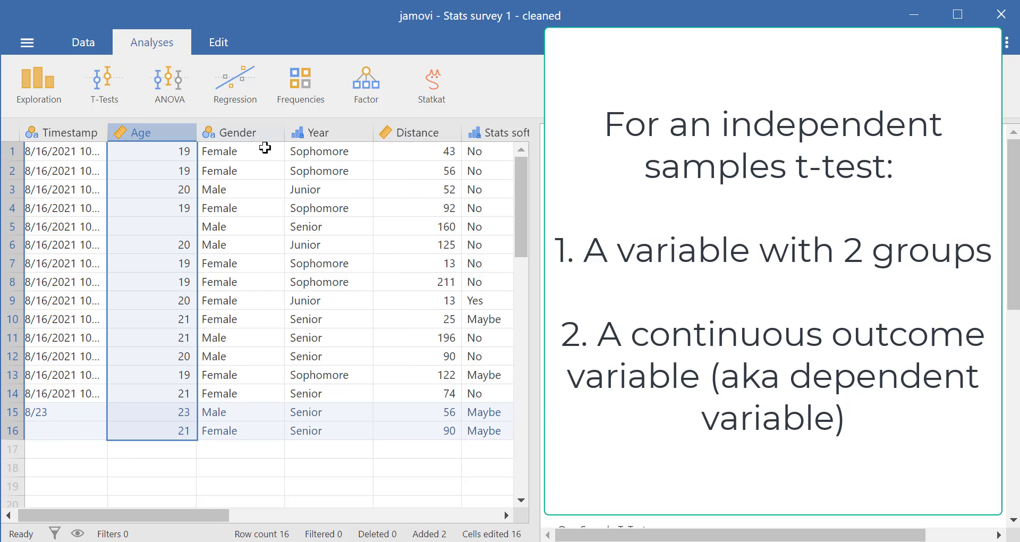
left_click(238, 154)
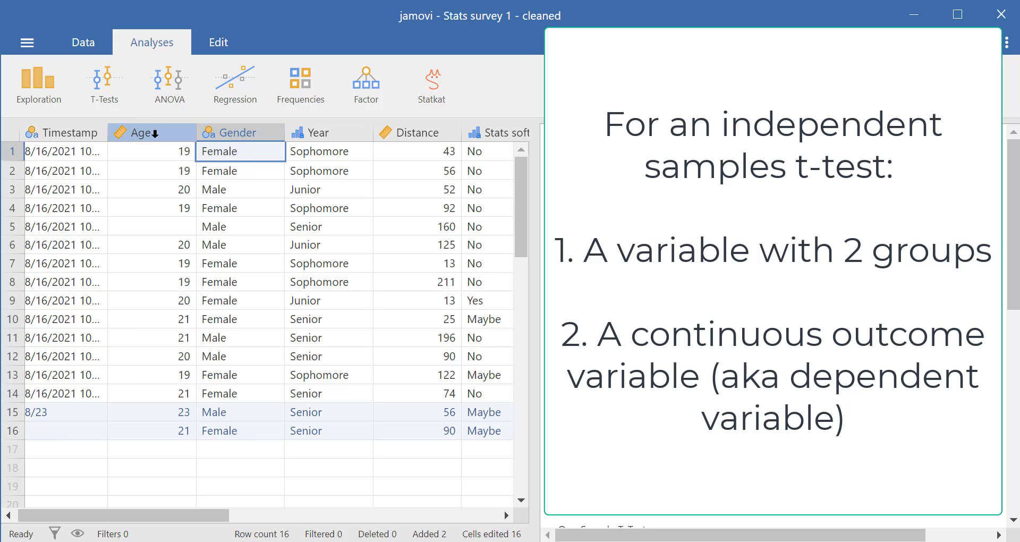
left_click(153, 133)
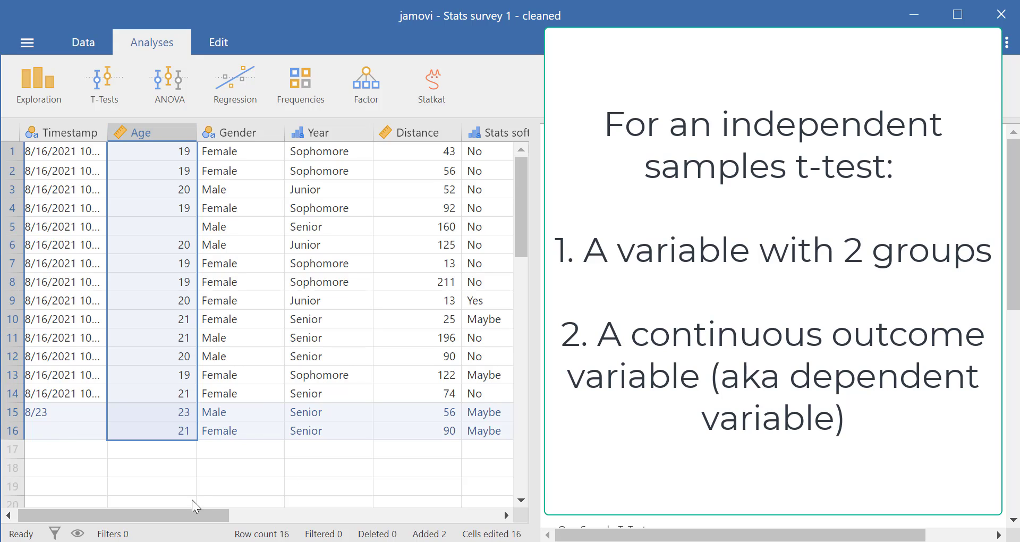
left_click(226, 250)
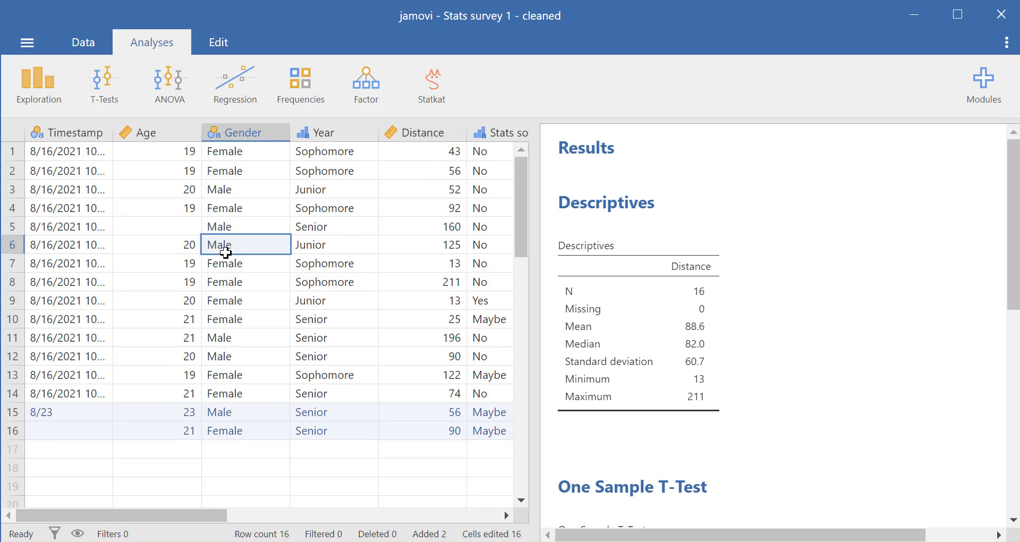
left_click(250, 132)
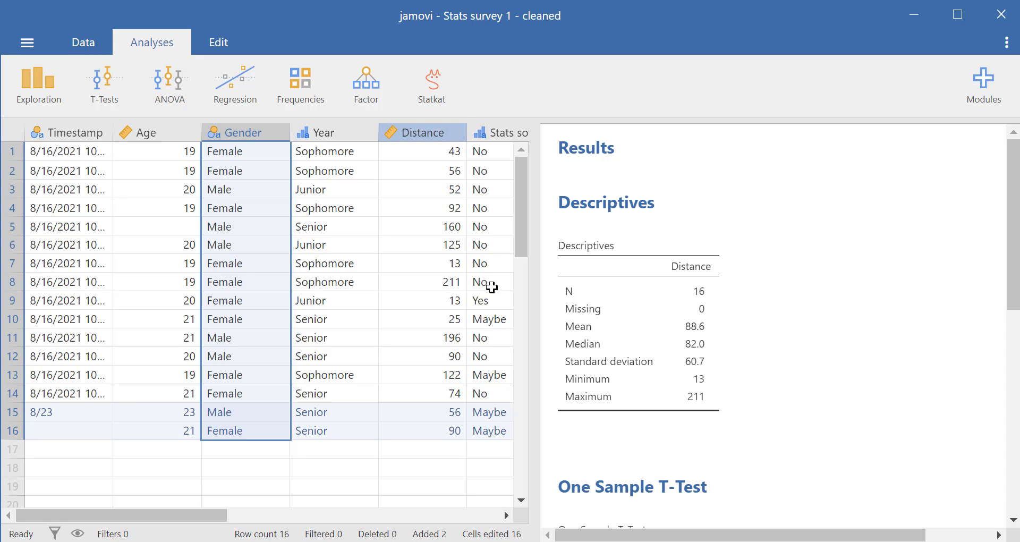
left_click(445, 134)
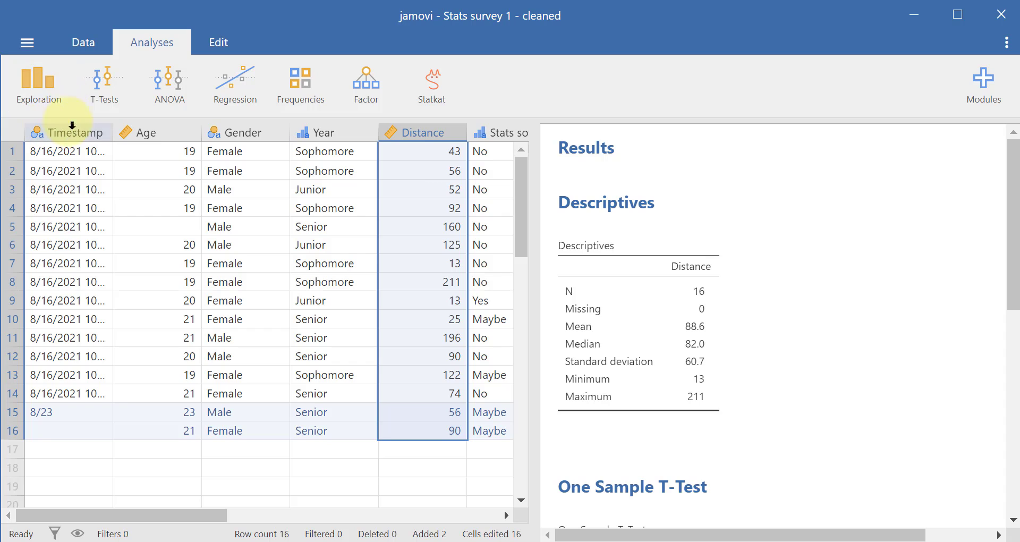
- Set up an Independent Samples T-Test with Distance as the dependent variable and Gender as the grouping variable
left_click(96, 90)
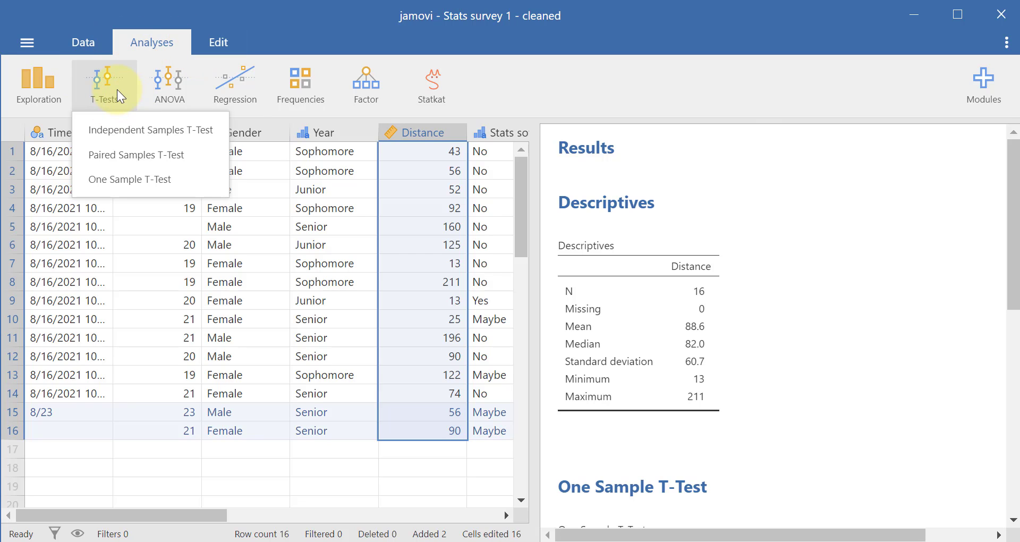
left_click(120, 128)
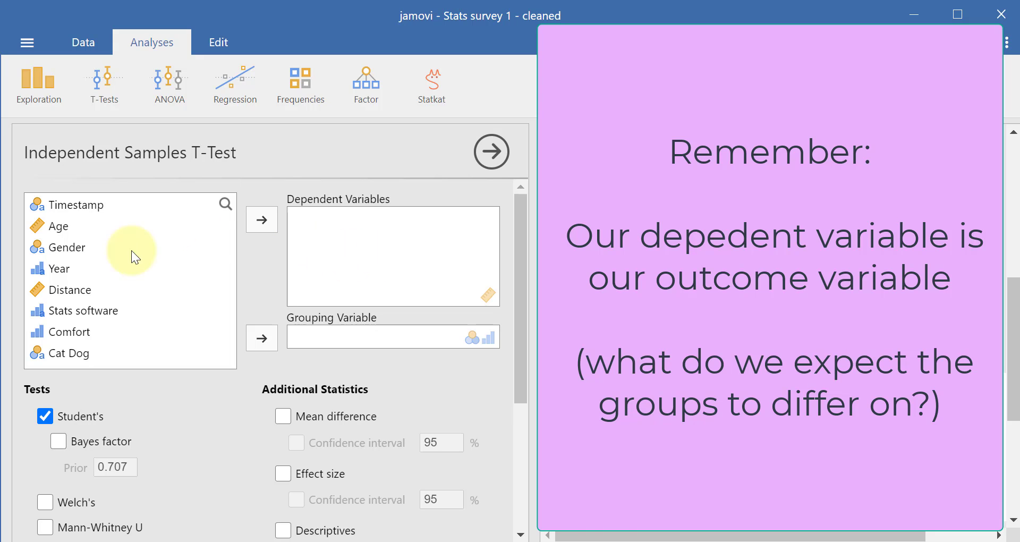
left_click(94, 287)
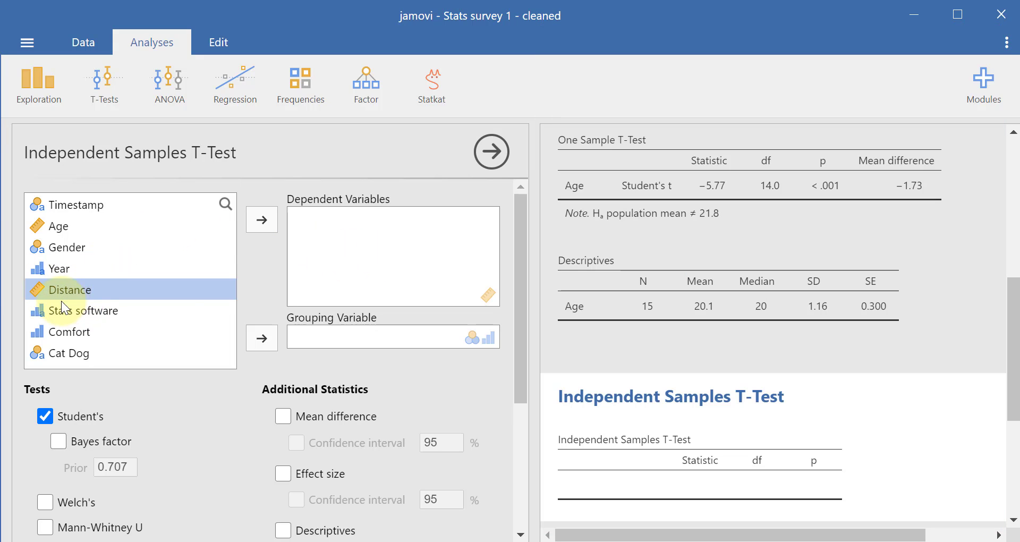
left_click(272, 220)
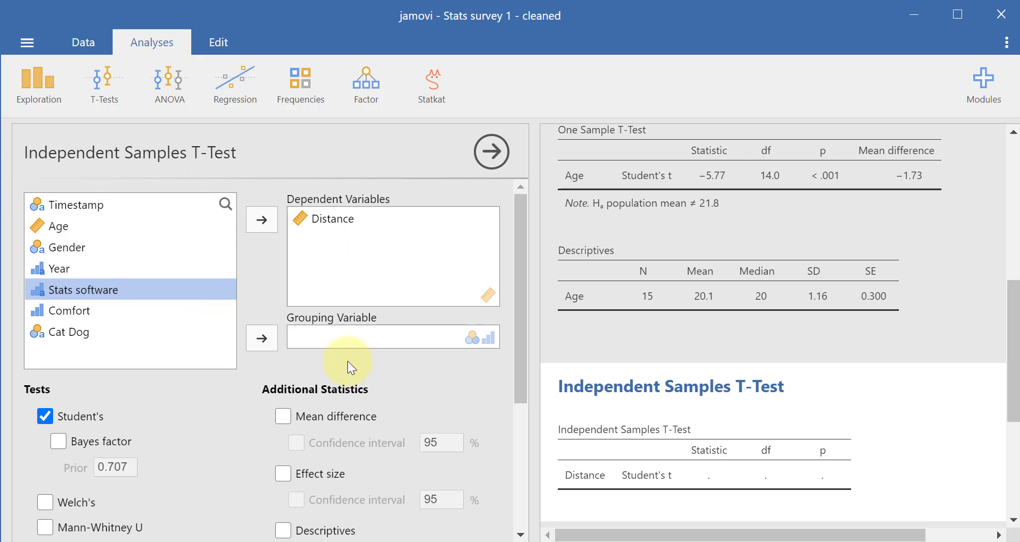
left_click(73, 247)
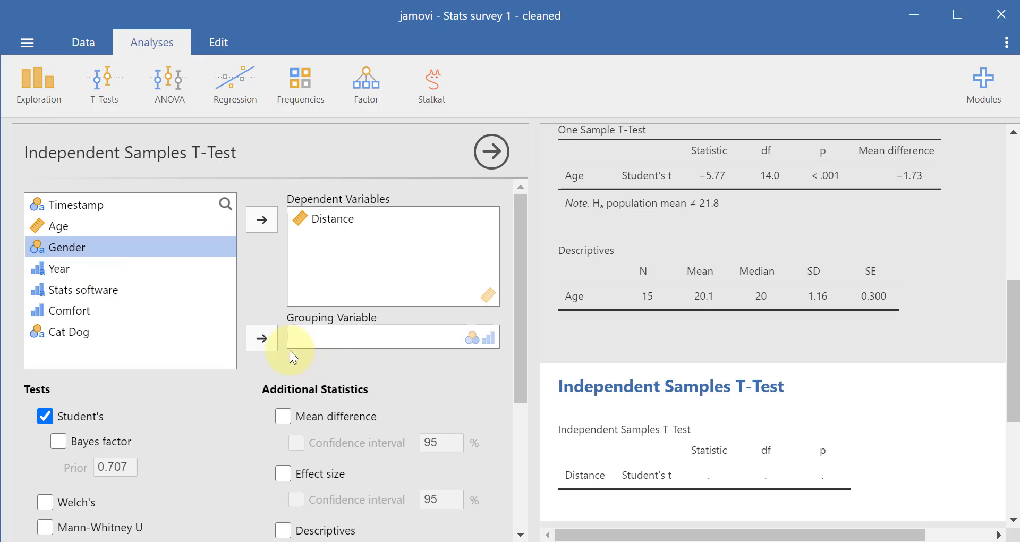
left_click(261, 339)
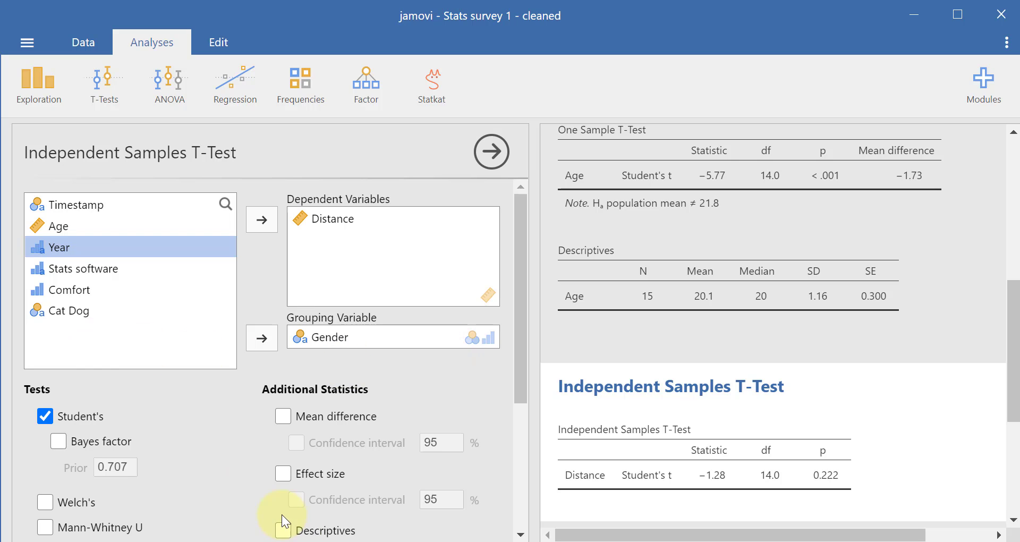
- Review the test and hypothesis options, keeping Student's and Group 1 ≠ Group 2, and add Descriptives to the t-test
scroll(177, 356, "down", 3)
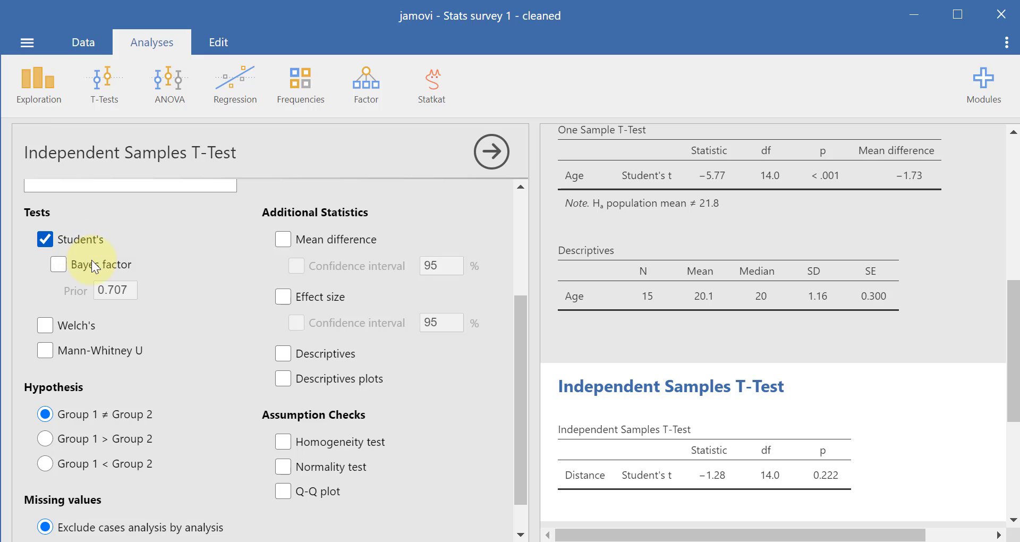
scroll(181, 318, "down", 1)
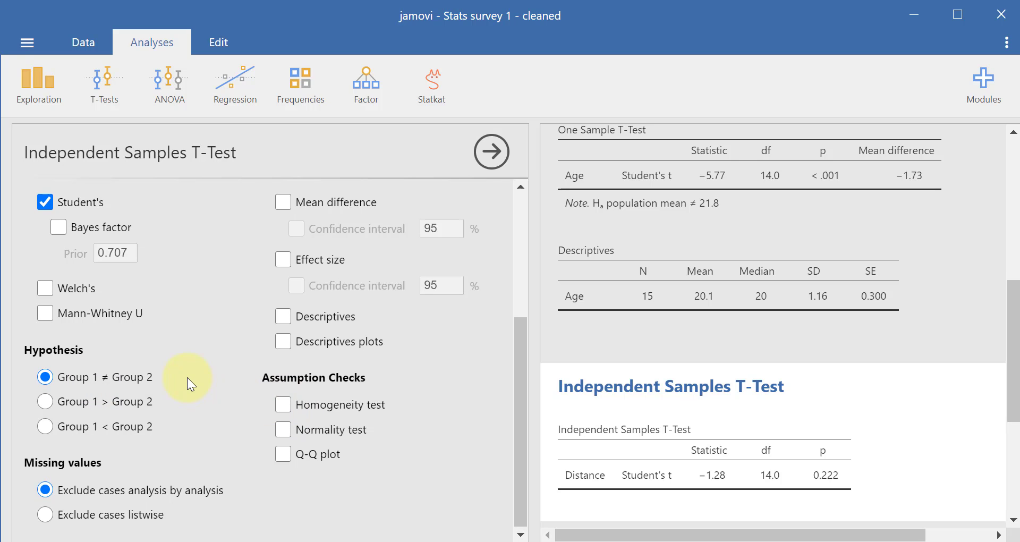
scroll(187, 378, "up", 4)
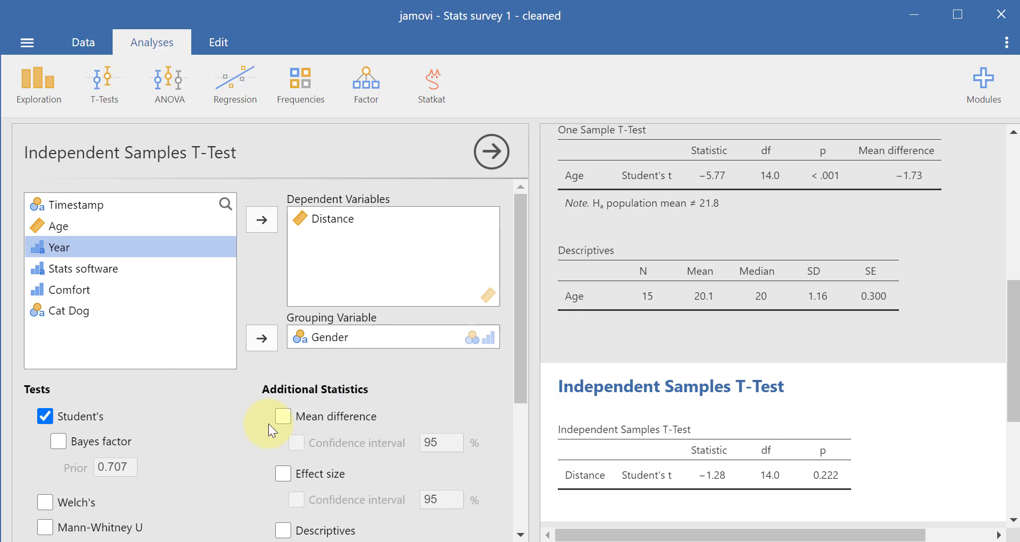
scroll(227, 422, "down", 4)
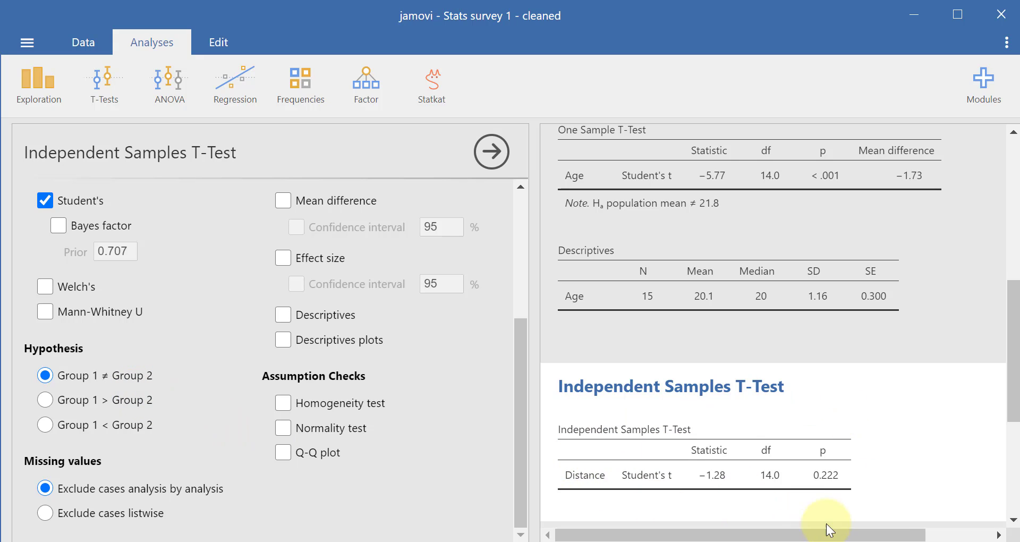
left_click(282, 315)
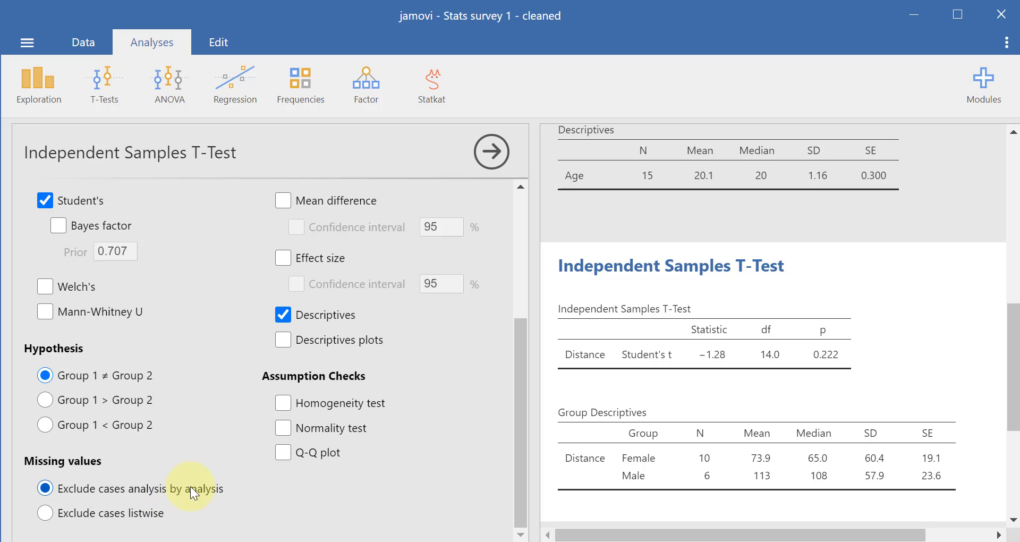
- Add the mean difference to the t-test statistics and view the full width of the results table
scroll(380, 301, "up", 3)
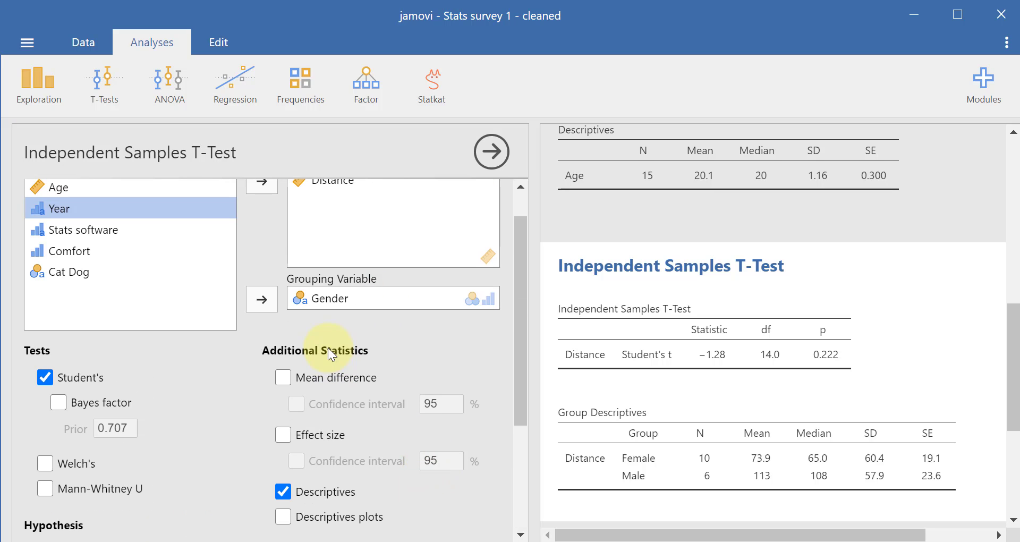
scroll(319, 319, "down", 5)
scroll(310, 262, "up", 2)
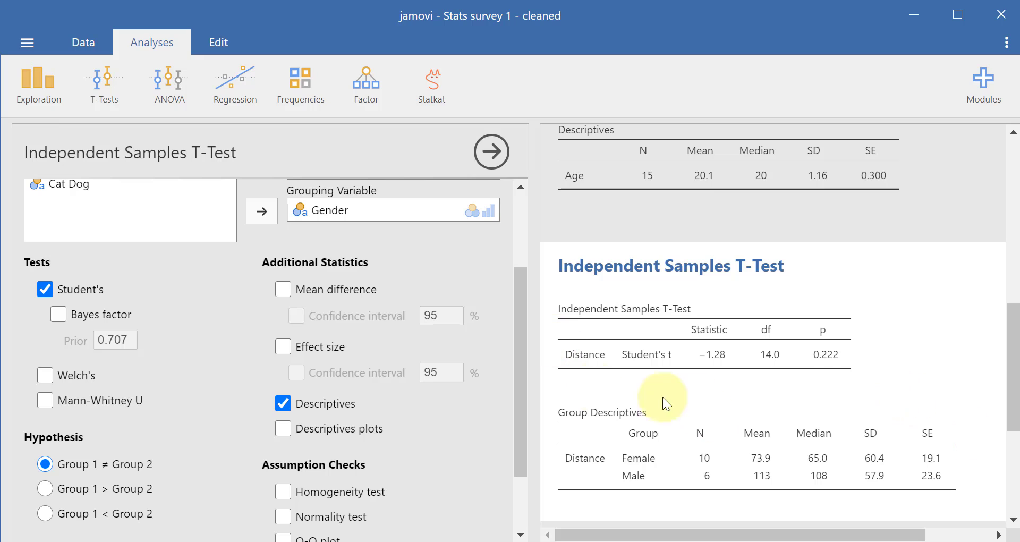
left_click(312, 288)
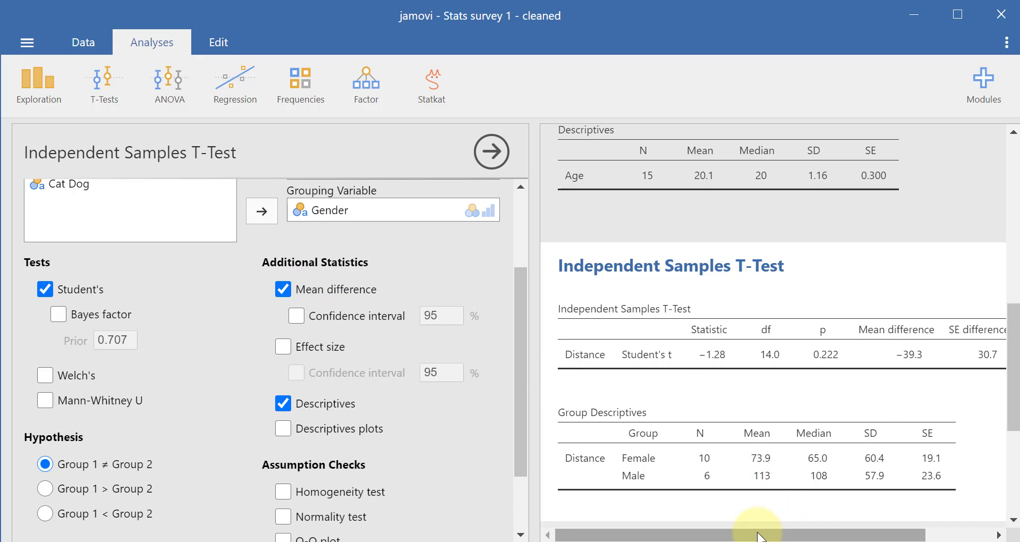
left_click_drag(755, 539, 822, 539)
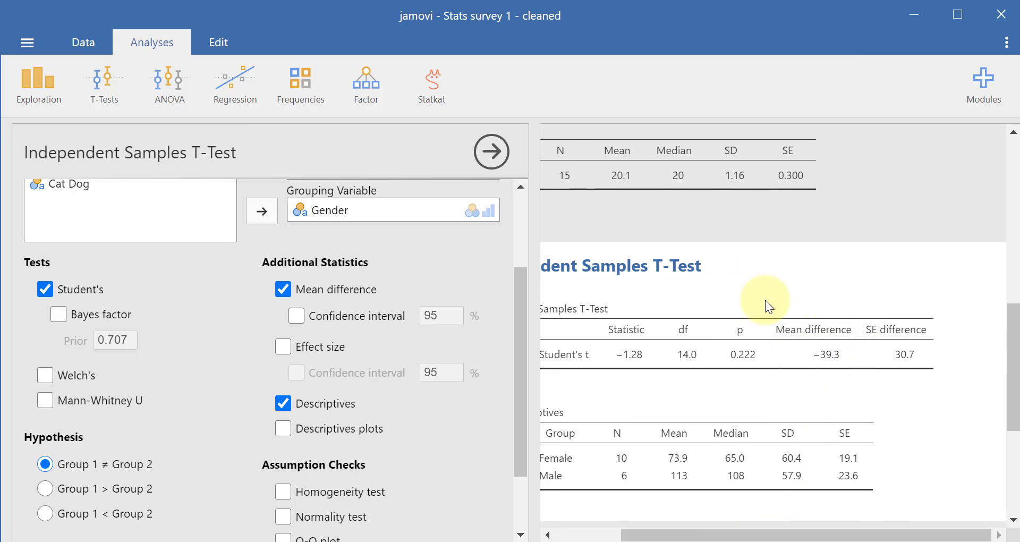
left_click_drag(818, 534, 673, 534)
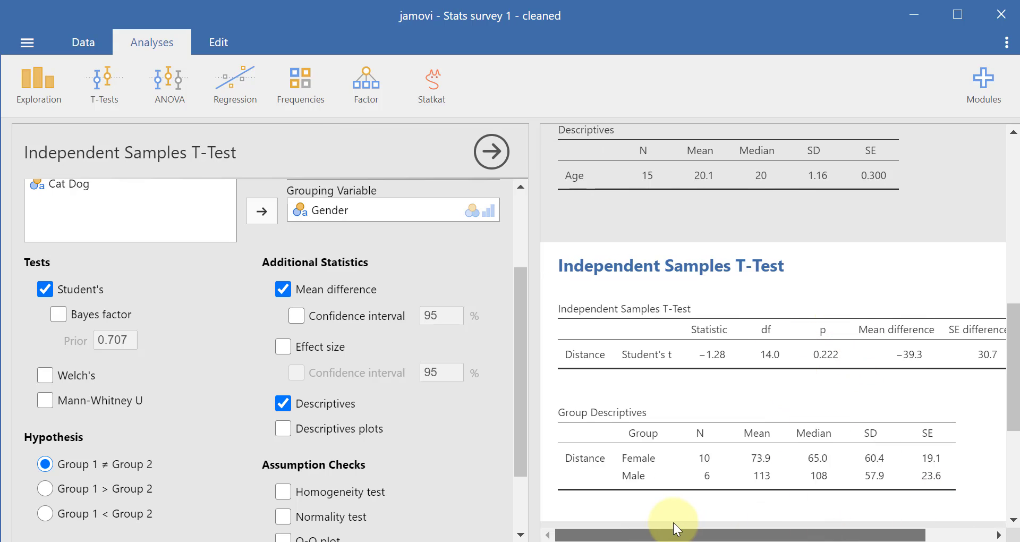
- Add descriptives plots and the homogeneity test to the t-test, and review the plot and Levene's output
scroll(318, 350, "down", 3)
left_click(344, 341)
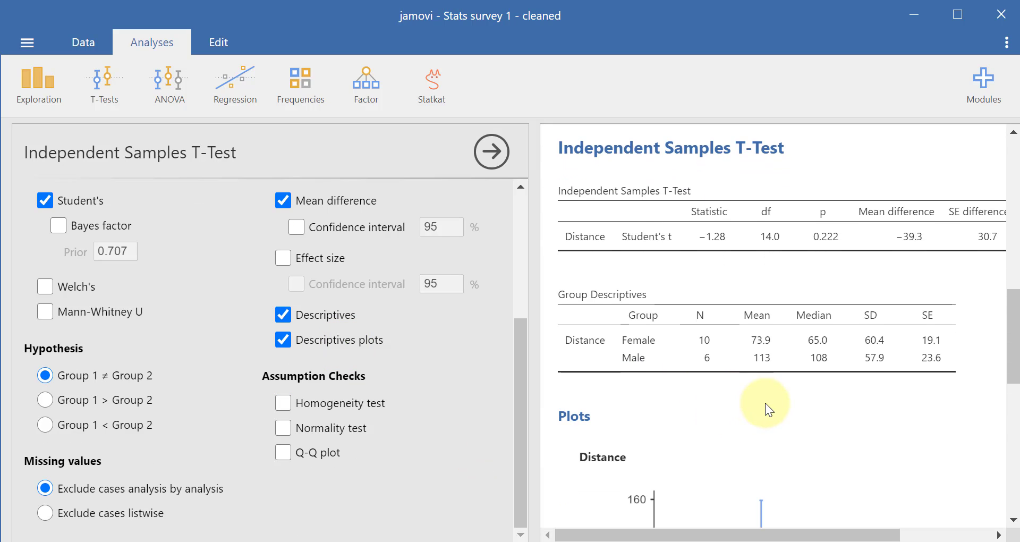
scroll(765, 403, "down", 7)
scroll(691, 403, "up", 2)
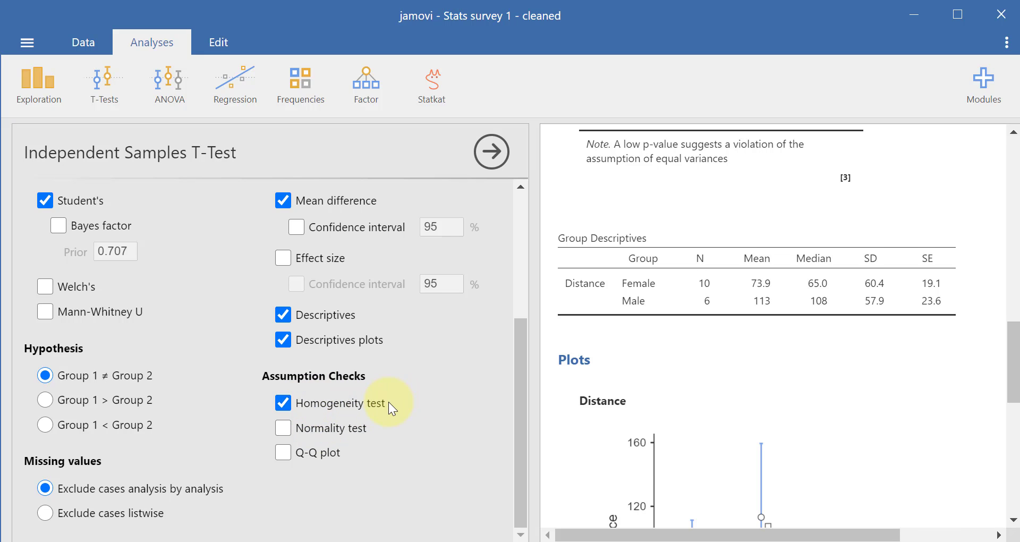
scroll(675, 455, "down", 8)
scroll(676, 455, "up", 12)
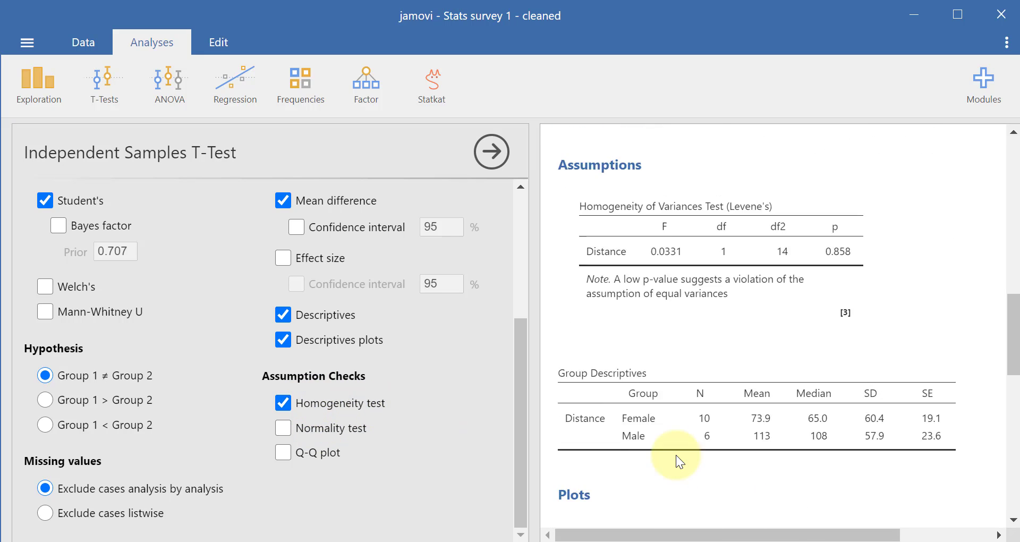
- Examine the full width of the independent samples t-test table, the Levene's test and the group descriptives for Distance by Gender
scroll(664, 462, "up", 1)
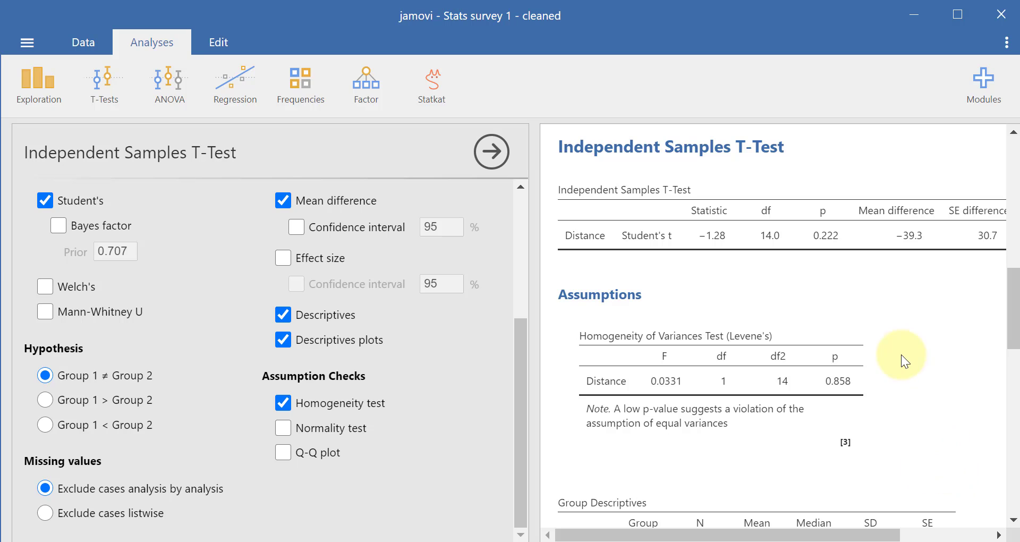
scroll(901, 355, "up", 5)
scroll(902, 355, "down", 5)
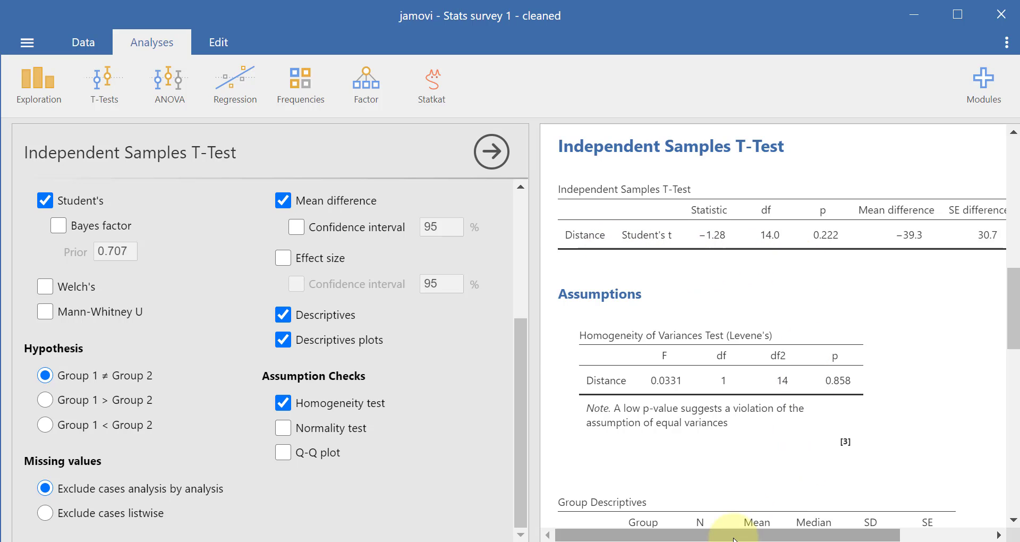
scroll(733, 537, "right", 3)
scroll(691, 535, "left", 3)
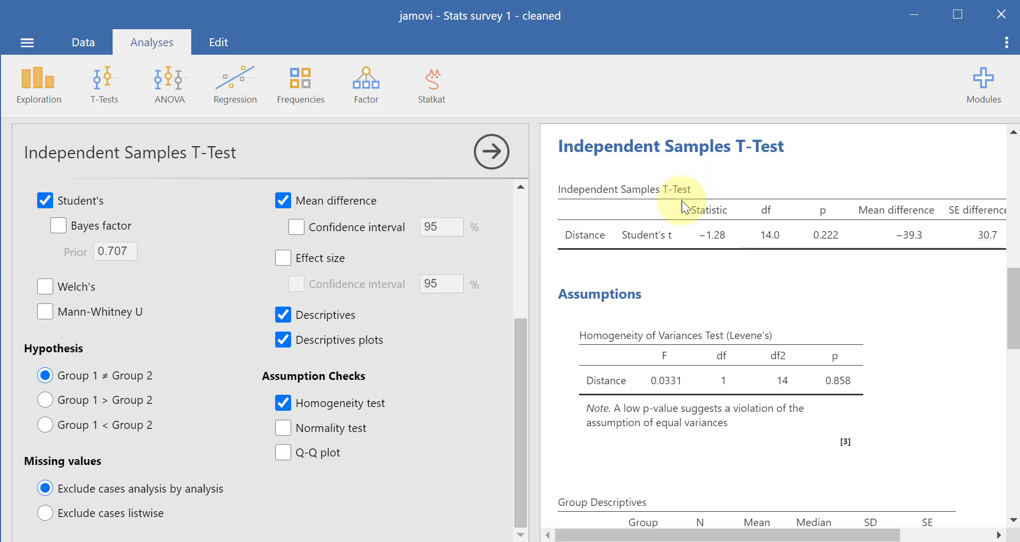
left_click_drag(774, 536, 865, 536)
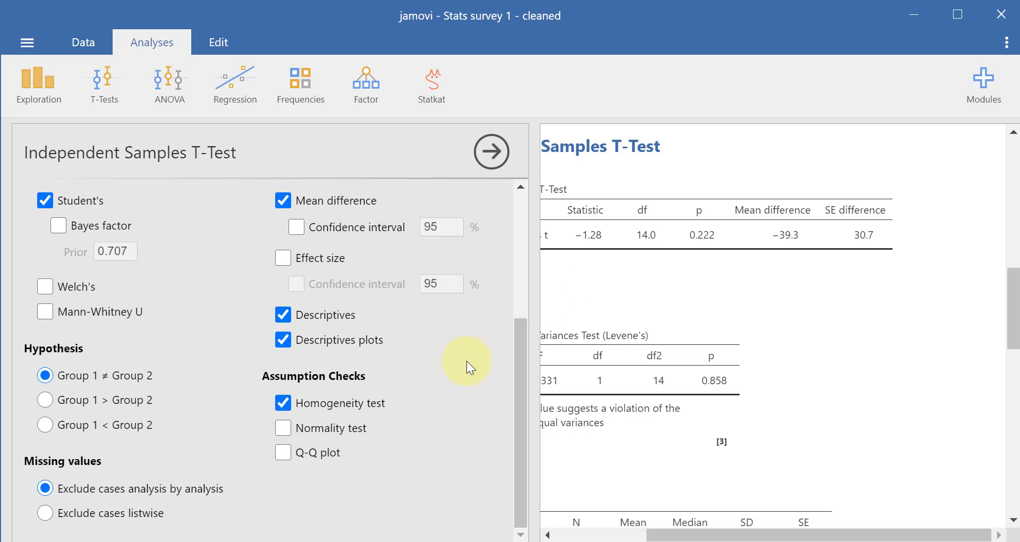
scroll(467, 362, "up", 5)
left_click_drag(831, 535, 696, 535)
scroll(732, 373, "down", 3)
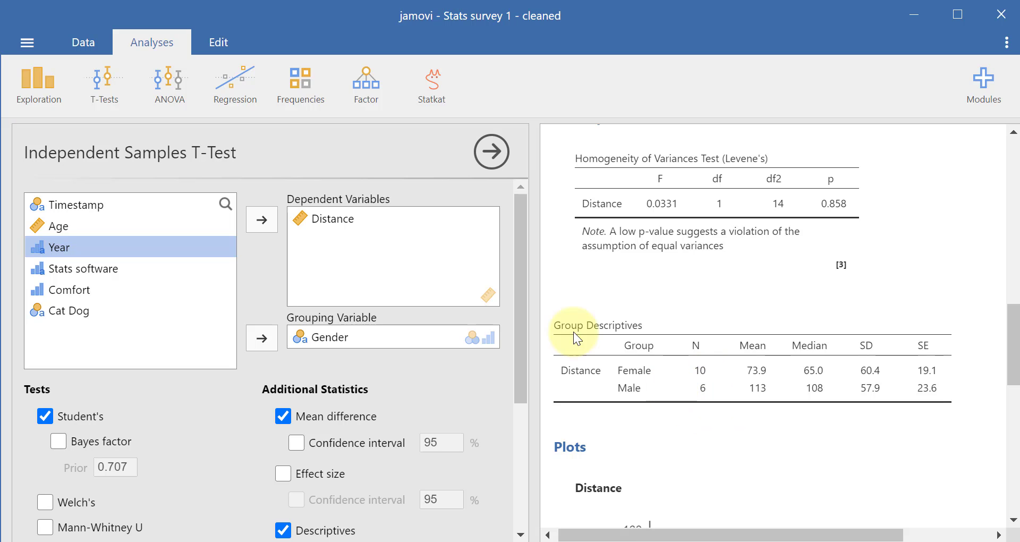
scroll(826, 446, "up", 6)
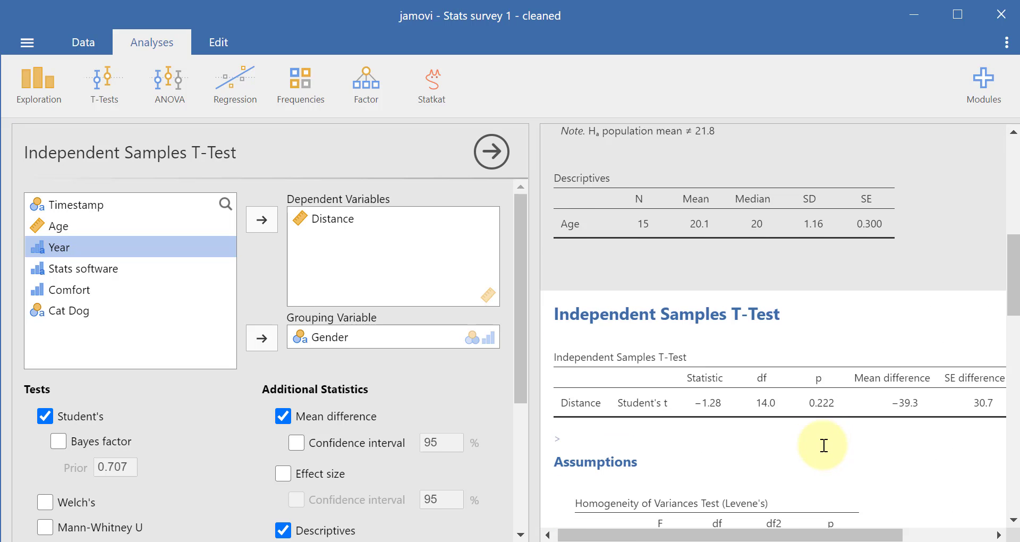
scroll(760, 333, "down", 2)
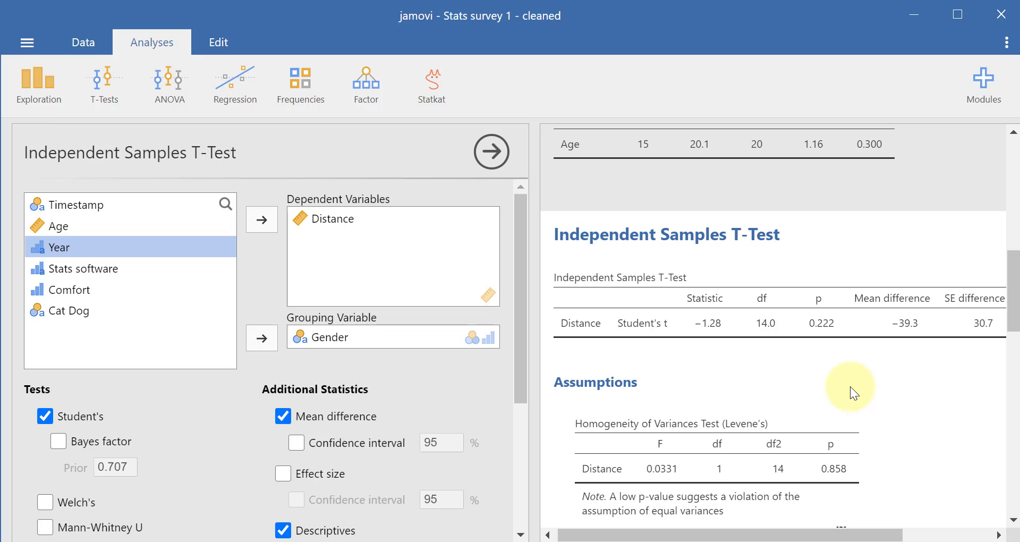
scroll(887, 536, "right", 3)
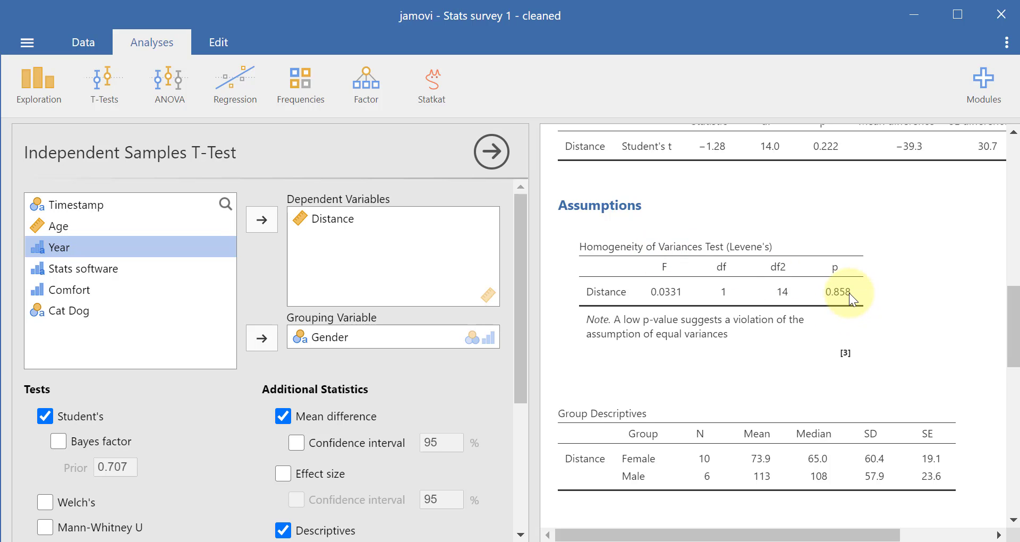
- Review the Distance plot's means, medians and 95% confidence intervals by Gender against the group descriptives, Levene's and t-test tables
scroll(849, 292, "down", 6)
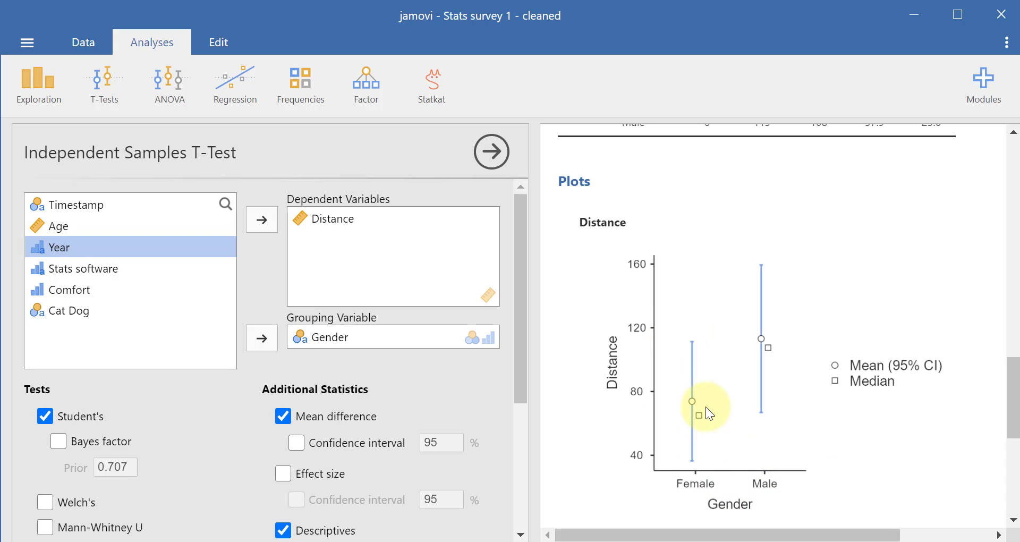
scroll(771, 457, "up", 3)
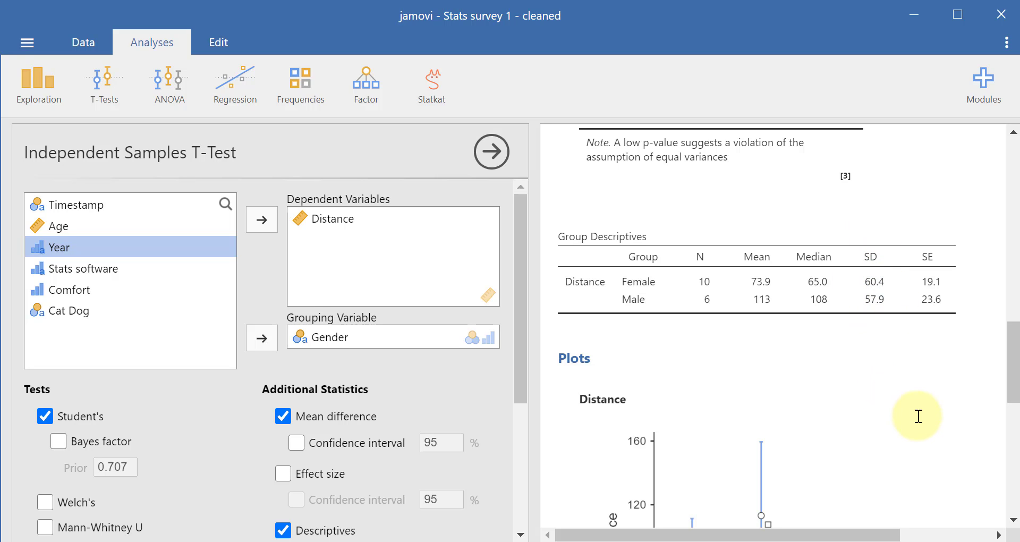
scroll(856, 377, "up", 5)
scroll(857, 376, "down", 10)
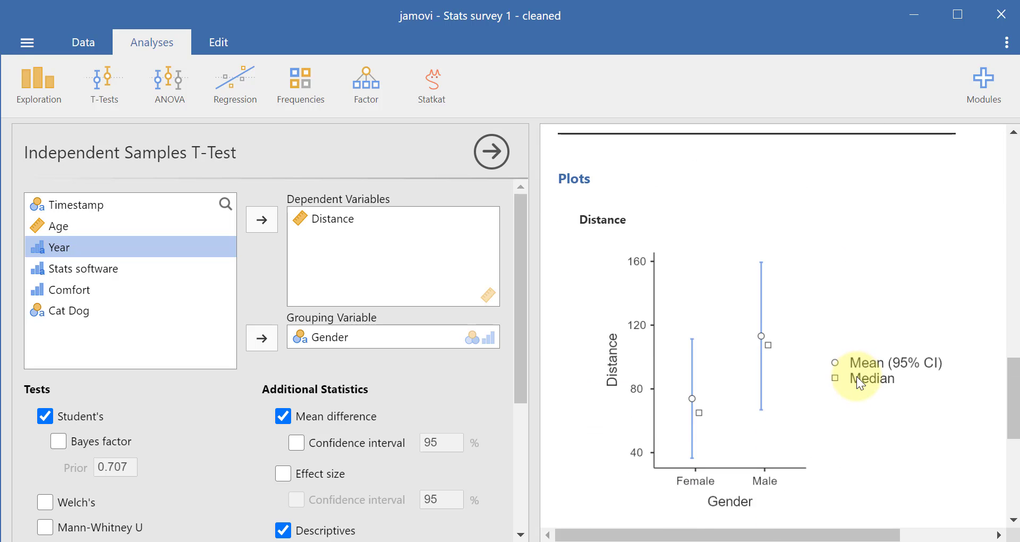
scroll(856, 376, "up", 8)
scroll(856, 376, "up", 3)
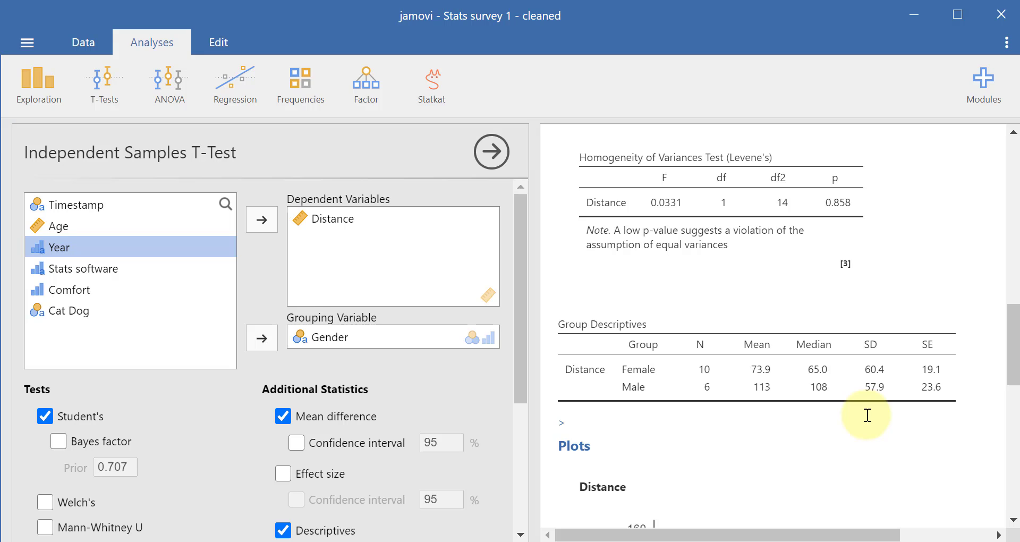
scroll(868, 415, "up", 3)
scroll(866, 414, "up", 1)
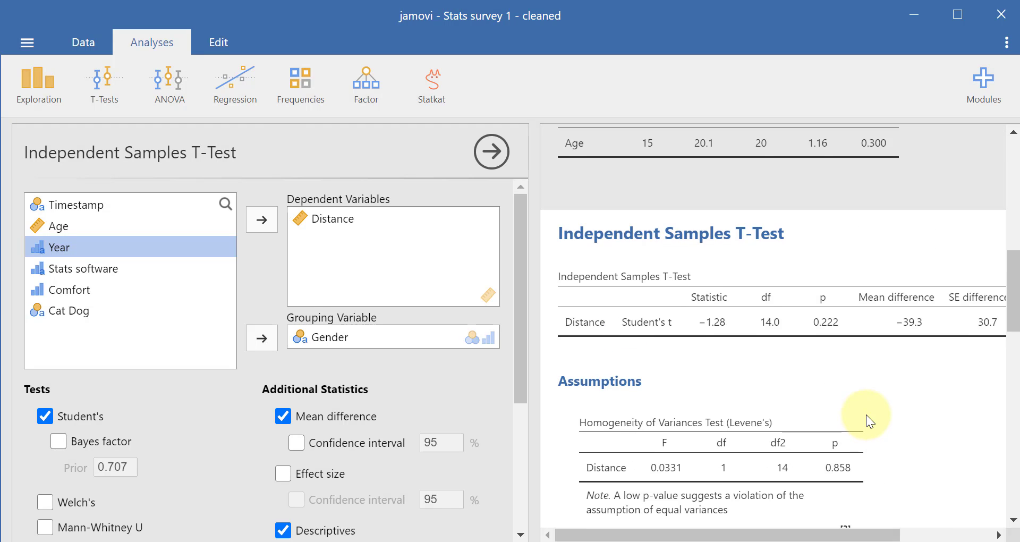
scroll(866, 414, "down", 1)
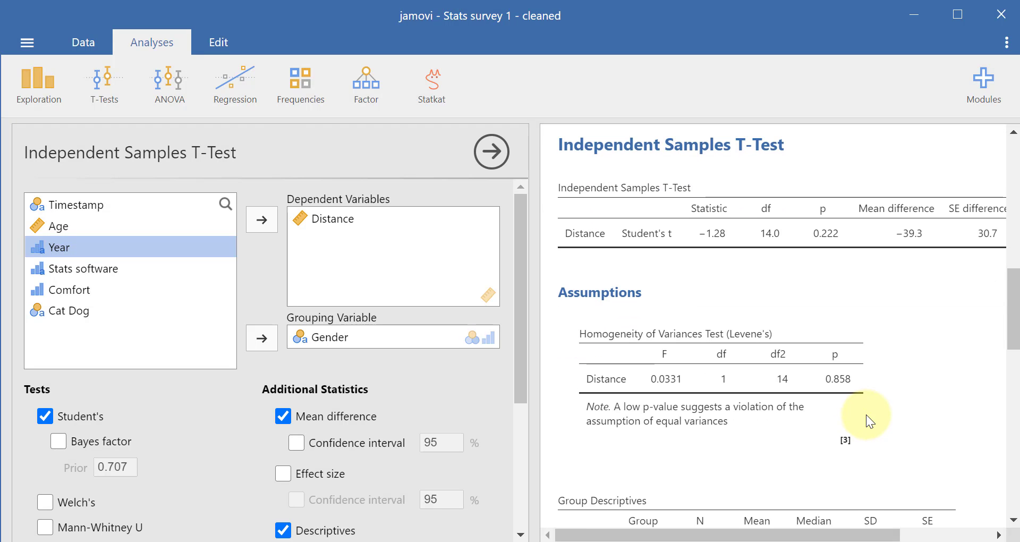